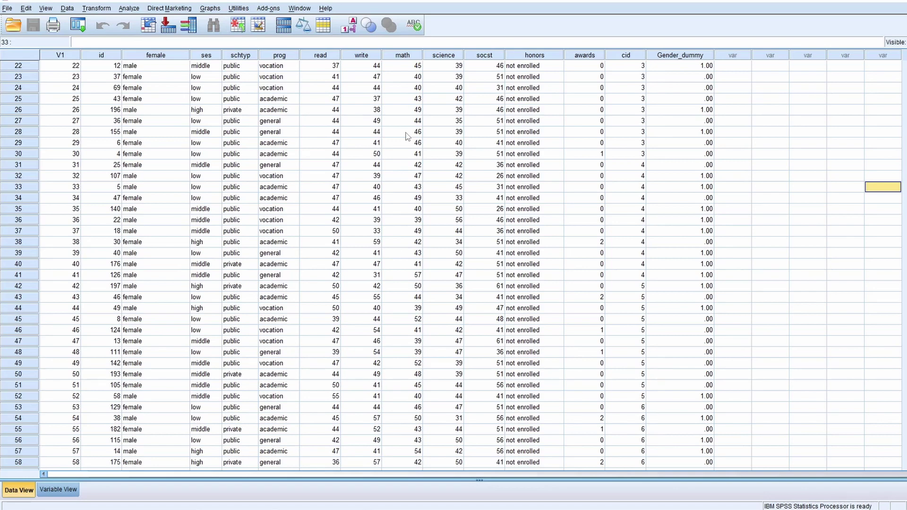
Step: Point out the female, socst and write variable columns in the data
left_click(173, 58)
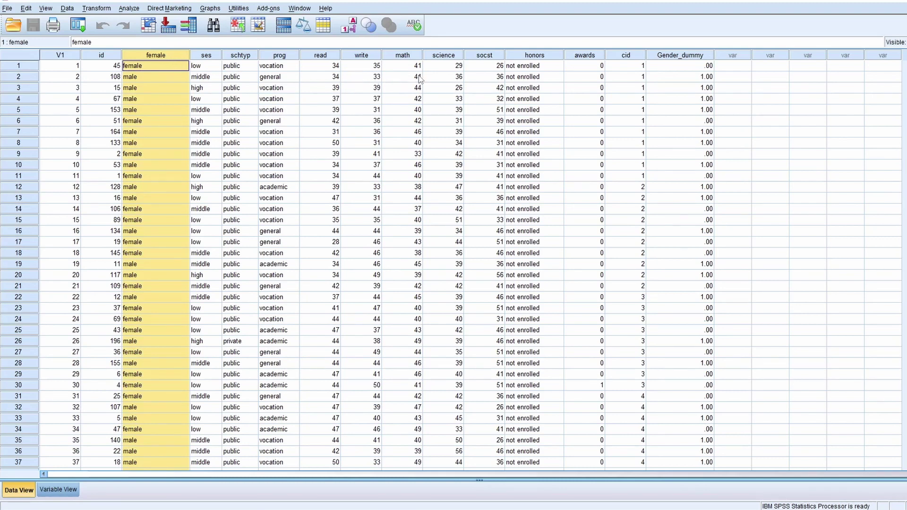
left_click(486, 56)
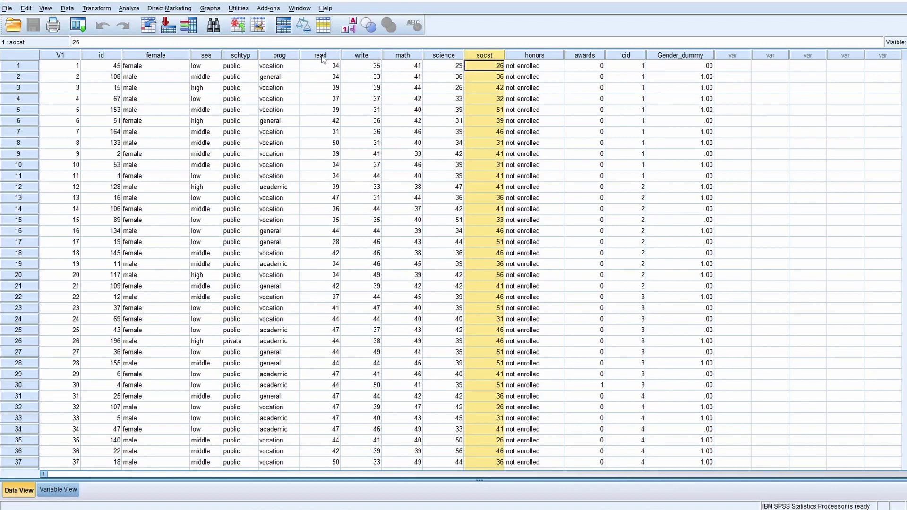
left_click(362, 56)
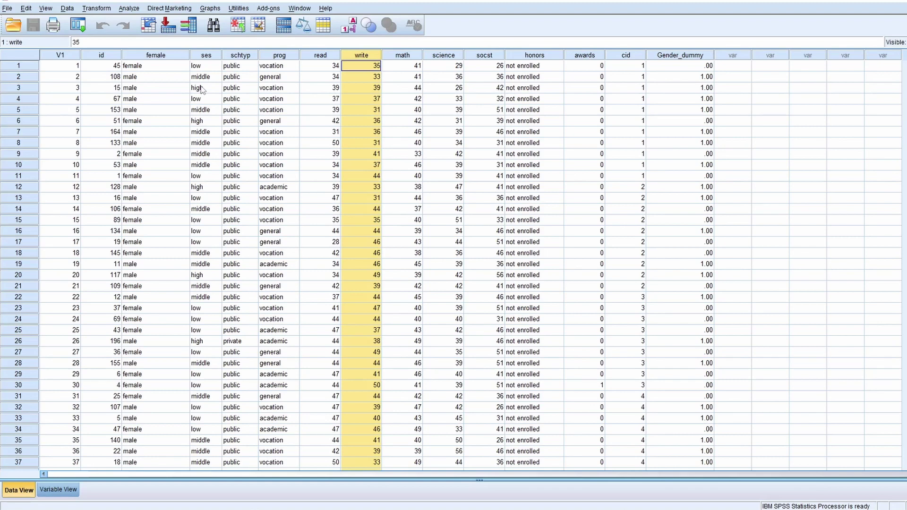
Step: Launch PROCESS v3.3 from Analyze > Regression and pick the female variable
left_click(129, 9)
mouse_move(191, 116)
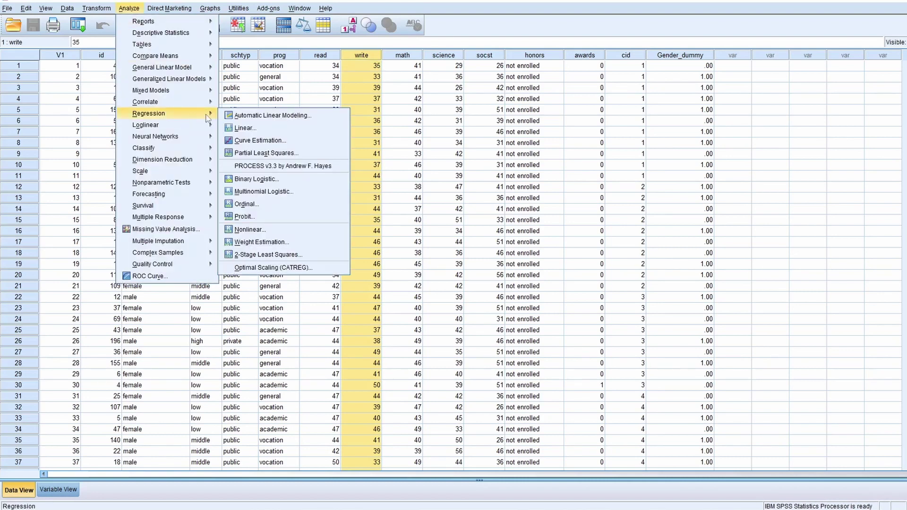
left_click(276, 168)
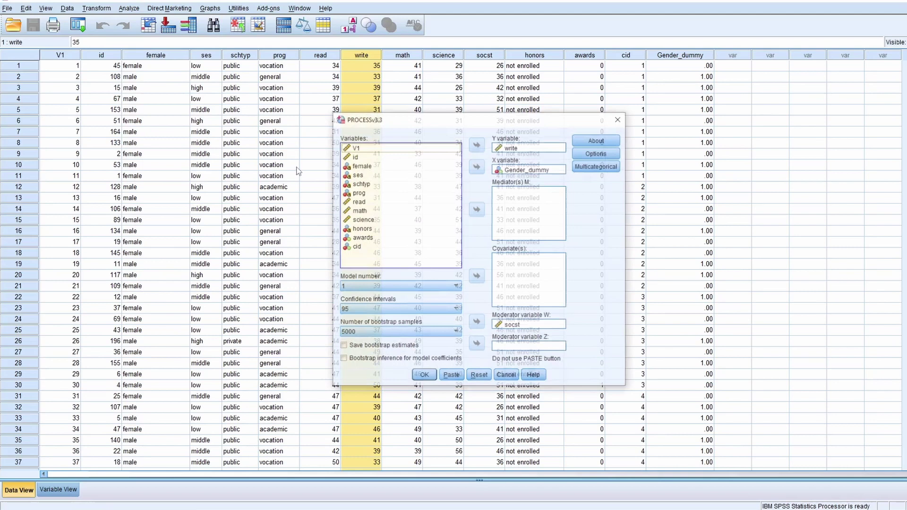
left_click(364, 165)
left_click(518, 170)
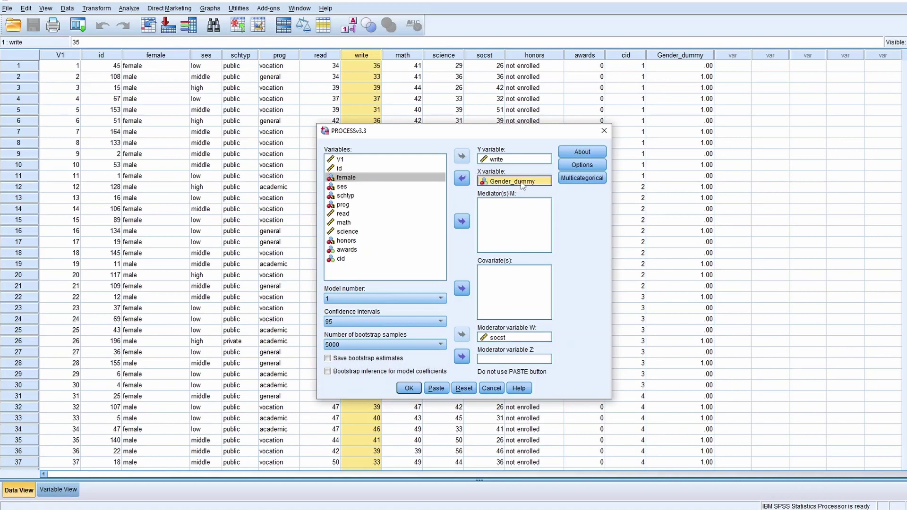
Step: Confirm Gender_dummy as X and socst as moderator W, then open Options
left_click_drag(435, 134, 422, 140)
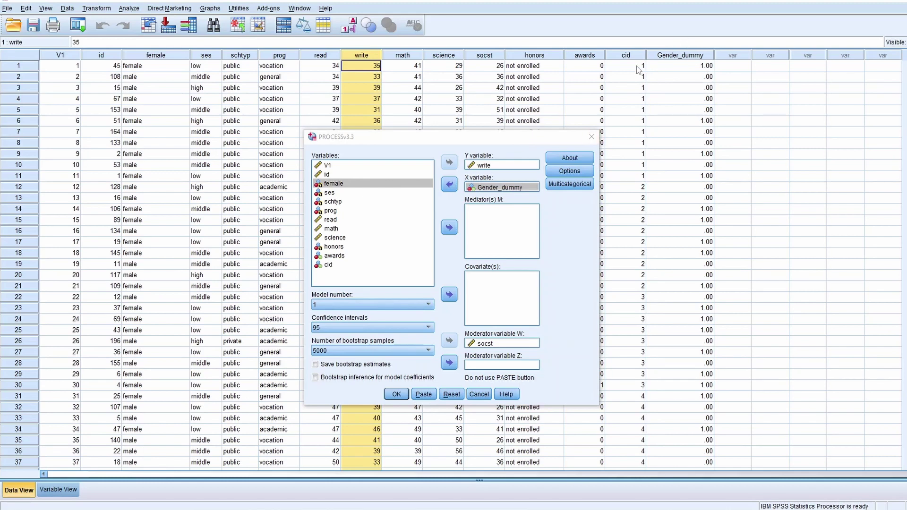
left_click_drag(440, 139, 419, 140)
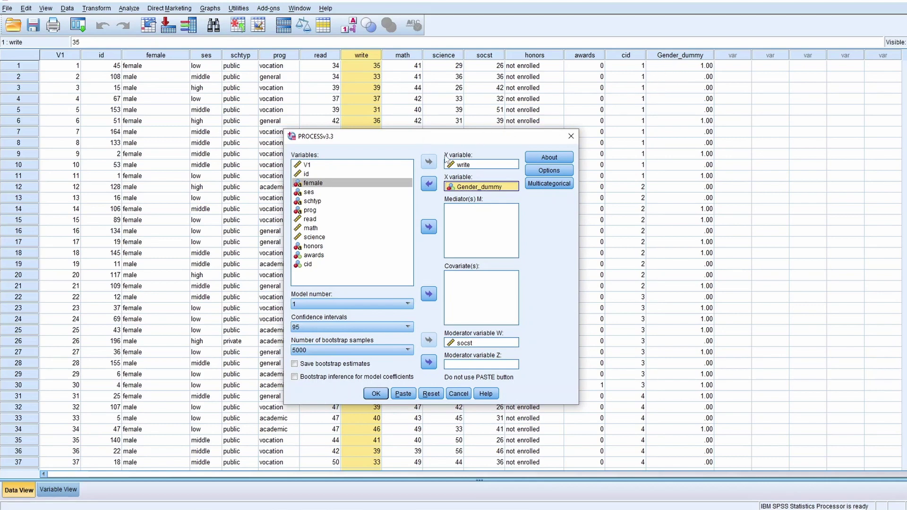
left_click(466, 190)
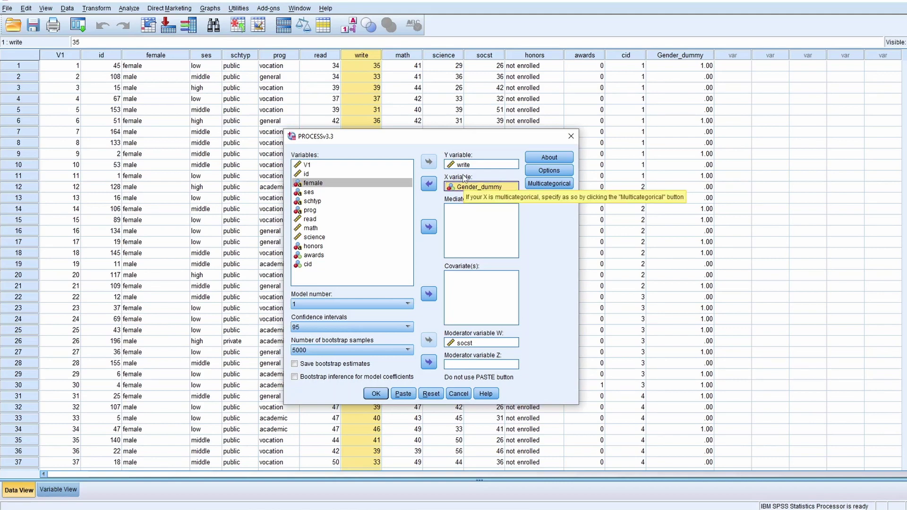
left_click(463, 343)
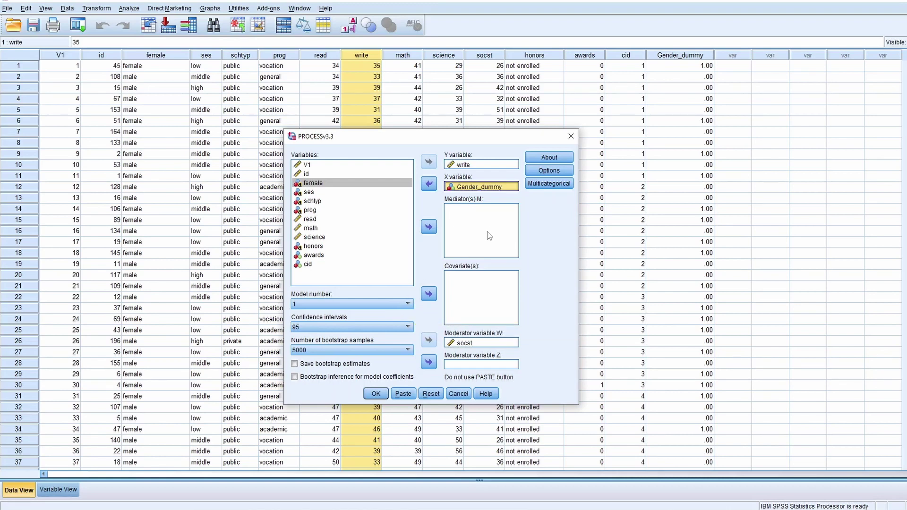
left_click(536, 175)
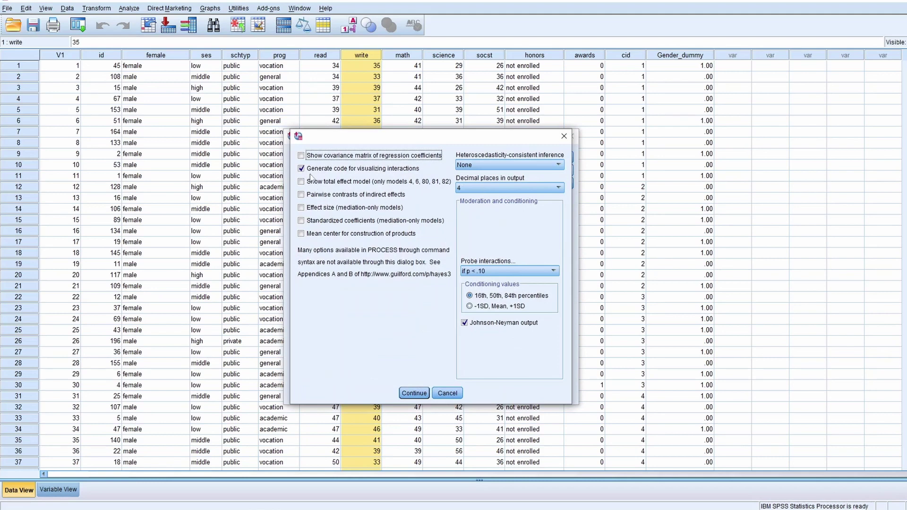
Step: Enable code for visualizing interactions and run PROCESS model 1
left_click(308, 170)
left_click(414, 393)
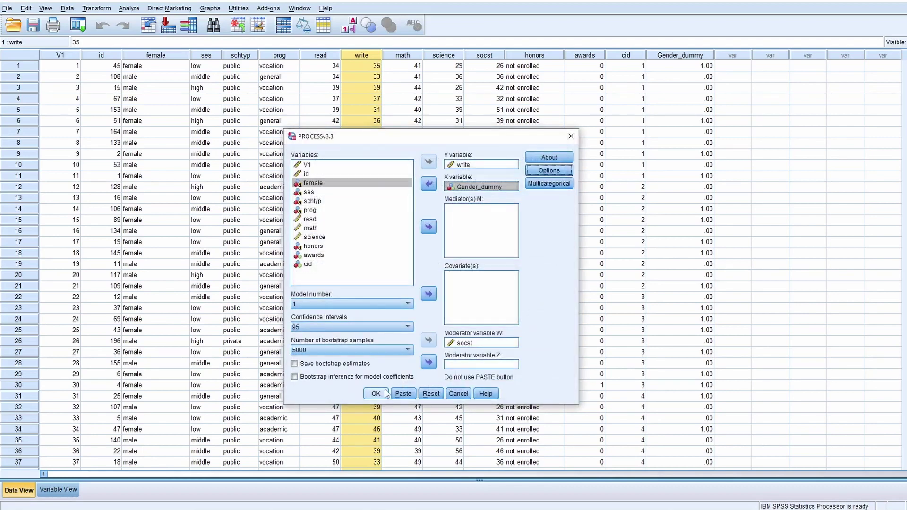
left_click(385, 393)
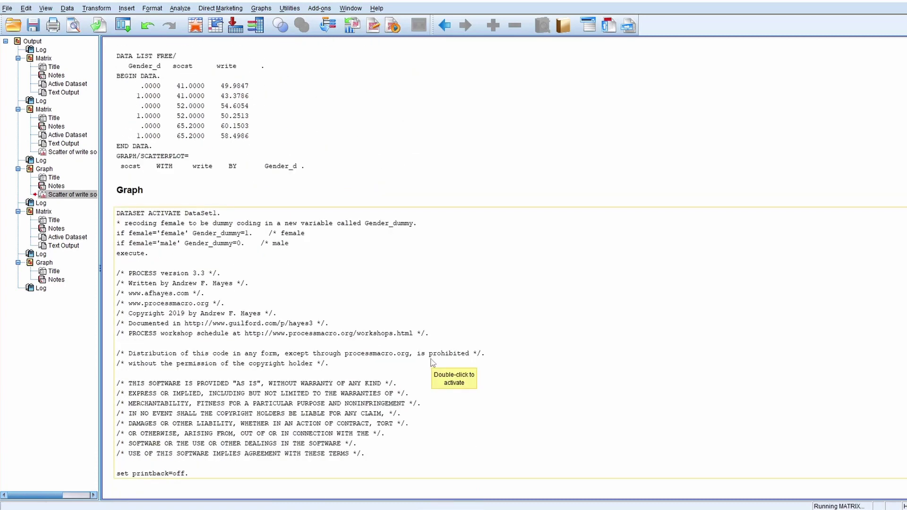
scroll(431, 363, "down", 9)
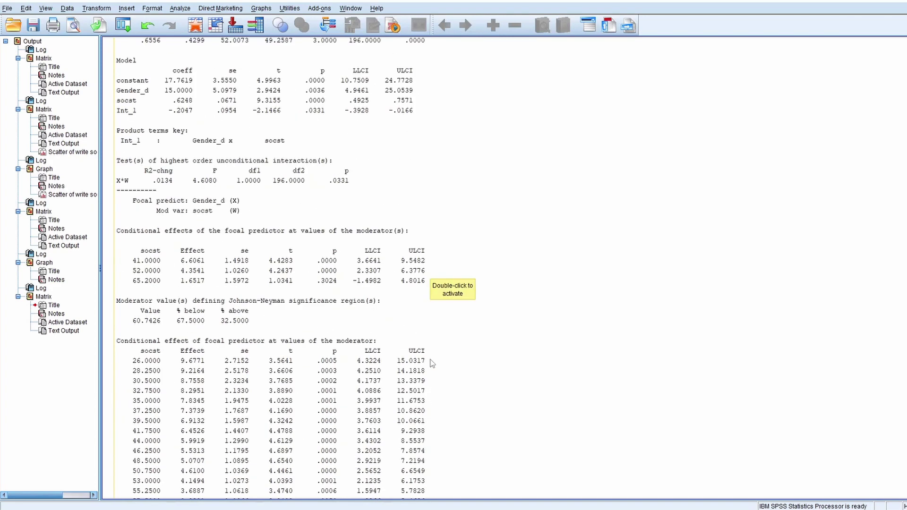
scroll(431, 363, "up", 2)
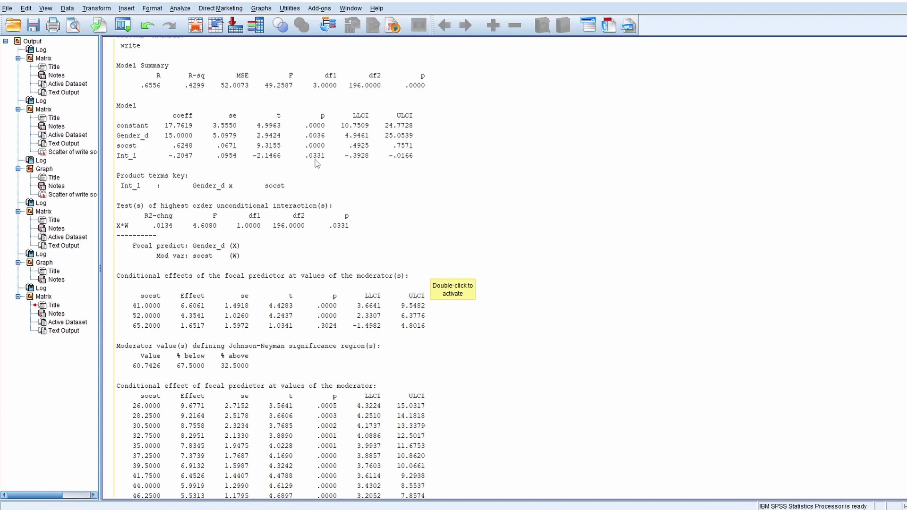
scroll(317, 189, "down", 8)
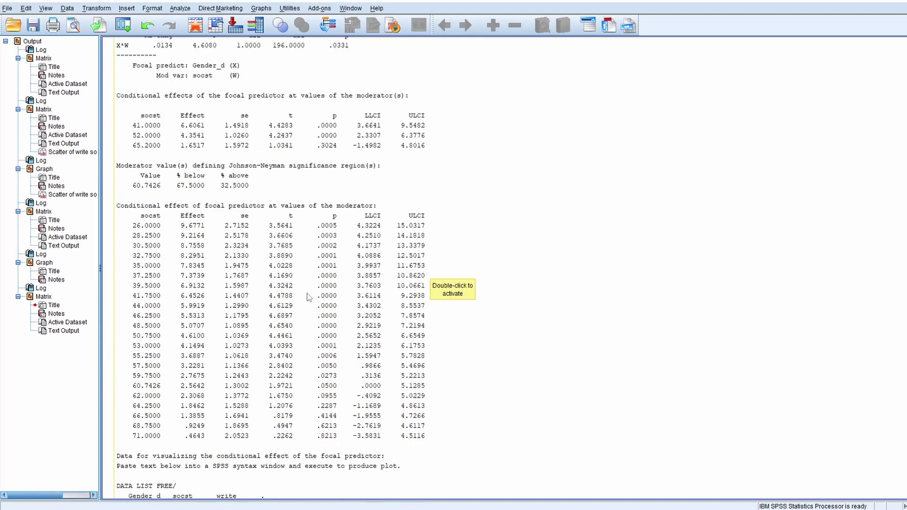
scroll(305, 291, "down", 2)
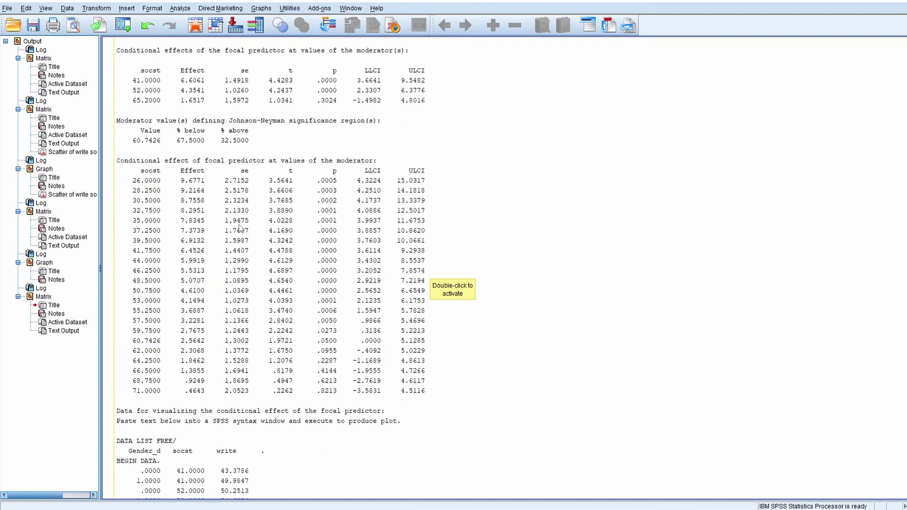
scroll(240, 230, "down", 4)
scroll(235, 230, "up", 2)
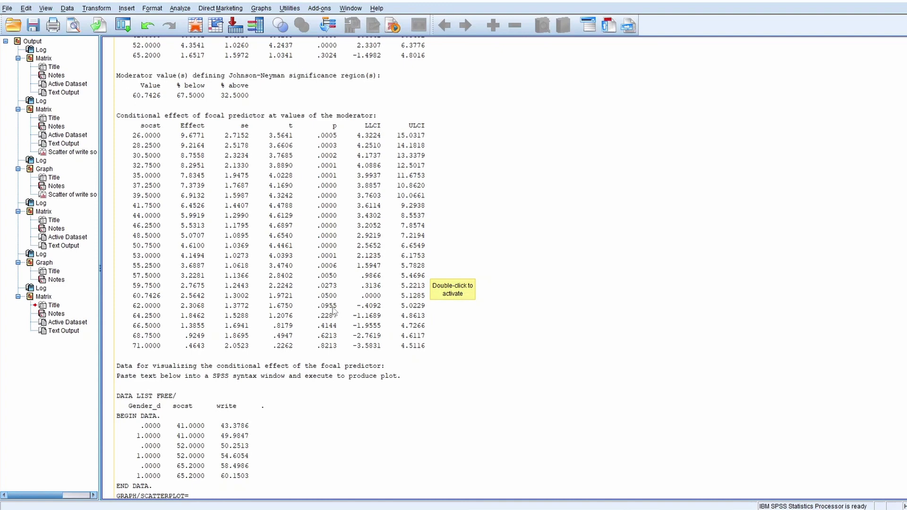
scroll(333, 317, "down", 3)
scroll(331, 319, "up", 2)
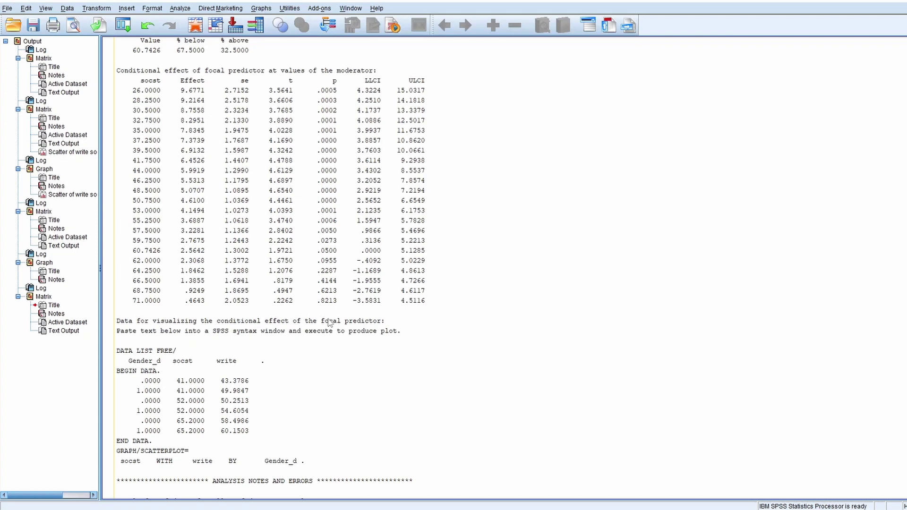
scroll(313, 360, "down", 4)
scroll(308, 368, "down", 1)
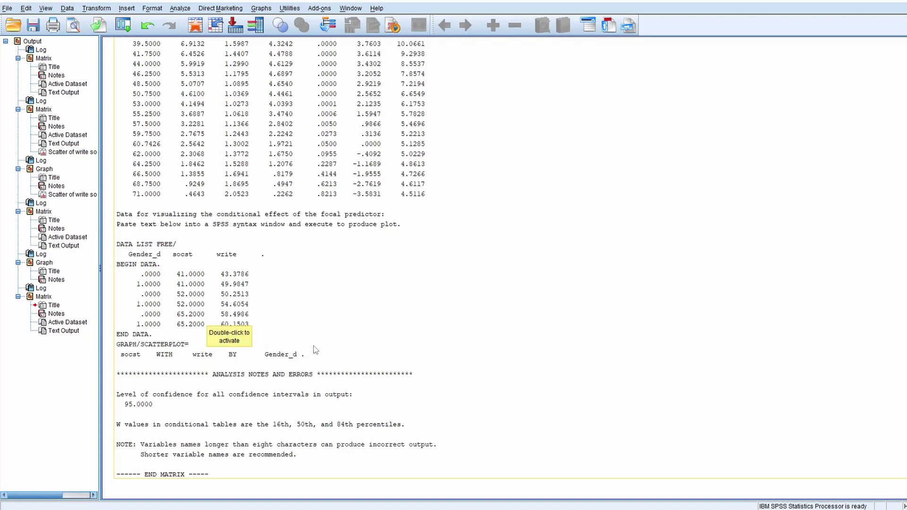
Step: Select the DATA LIST FREE to Gender_d plotting block in the PROCESS output
left_click(295, 355)
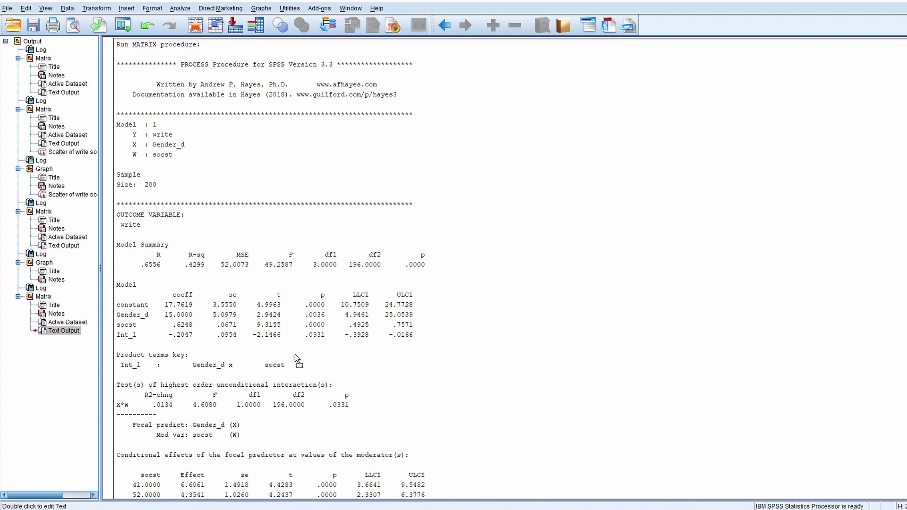
double_click(211, 339)
left_click_drag(326, 371, 118, 268)
key("ctrl+c")
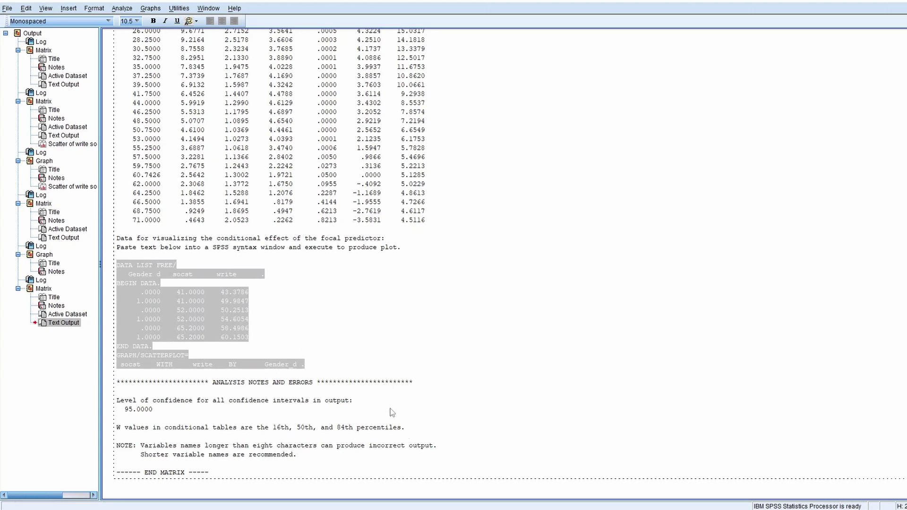
Step: Paste the plotting syntax after execute. in the Syntax window and run it
left_click(486, 475)
left_click(225, 79)
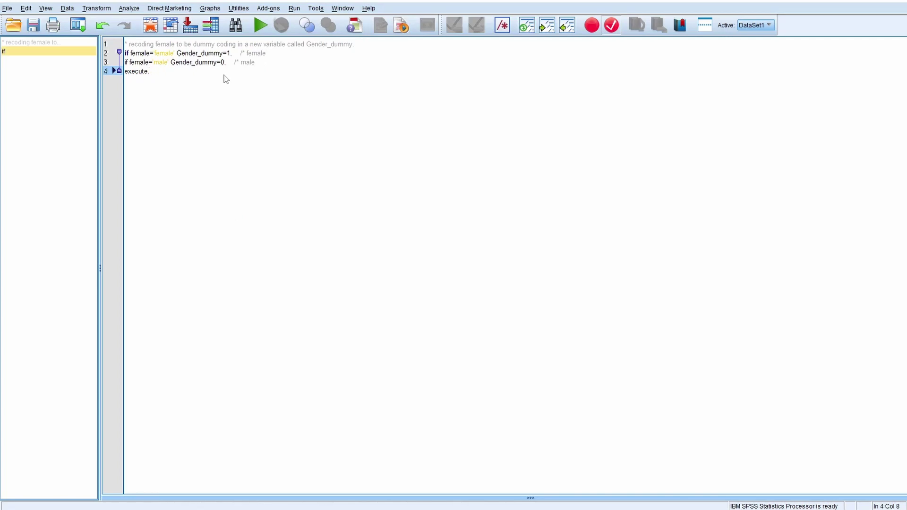
key("Return")
key("ctrl+v")
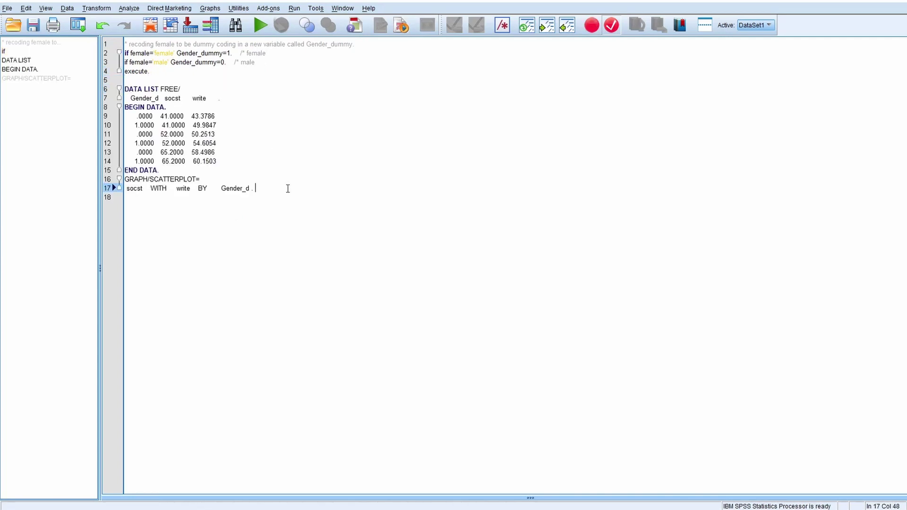
key("shift+Up")
key("shift+Up")
key("shift+Up")
key("shift+Up")
key("shift+Up")
key("shift+Up")
key("shift+Up")
key("shift+Up")
key("shift+Up")
key("shift+Up")
key("shift+Up")
key("shift+Home")
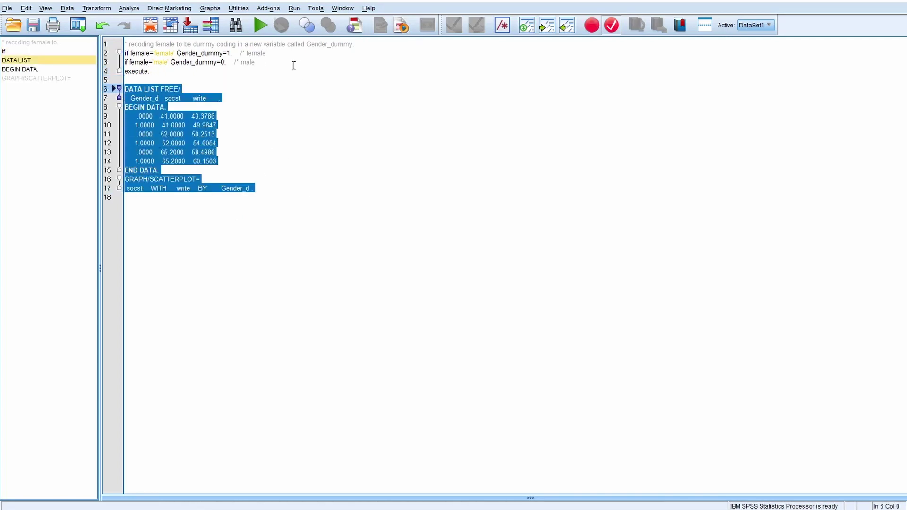
left_click(260, 25)
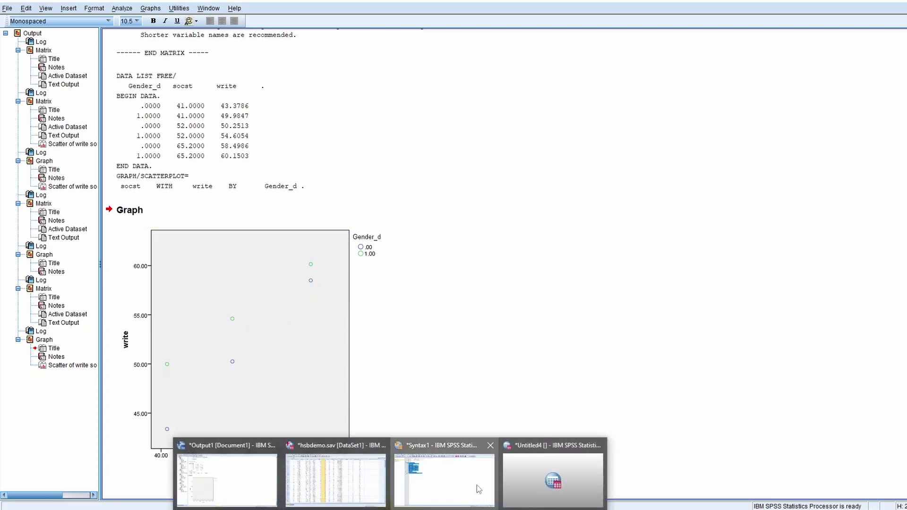
Step: Select recode lines 3–4 in the syntax and run them to return to the scatterplot output
left_click(475, 492)
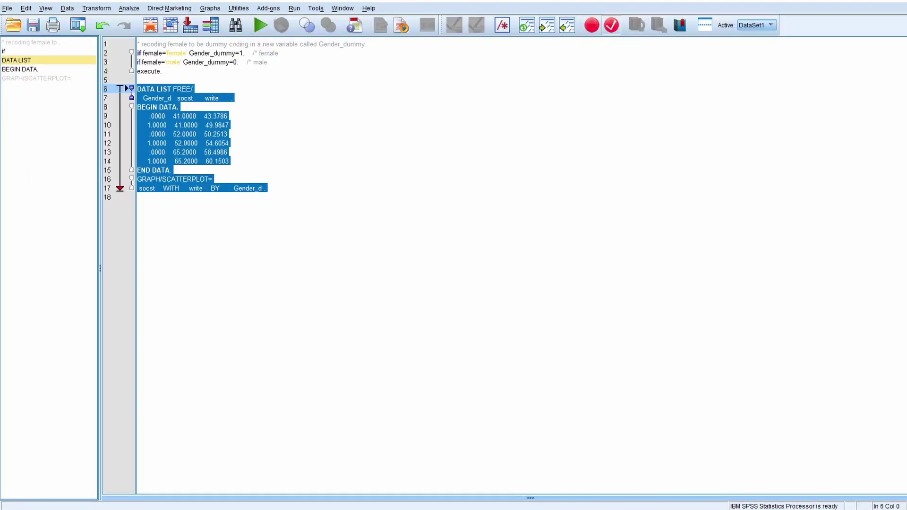
left_click(240, 54)
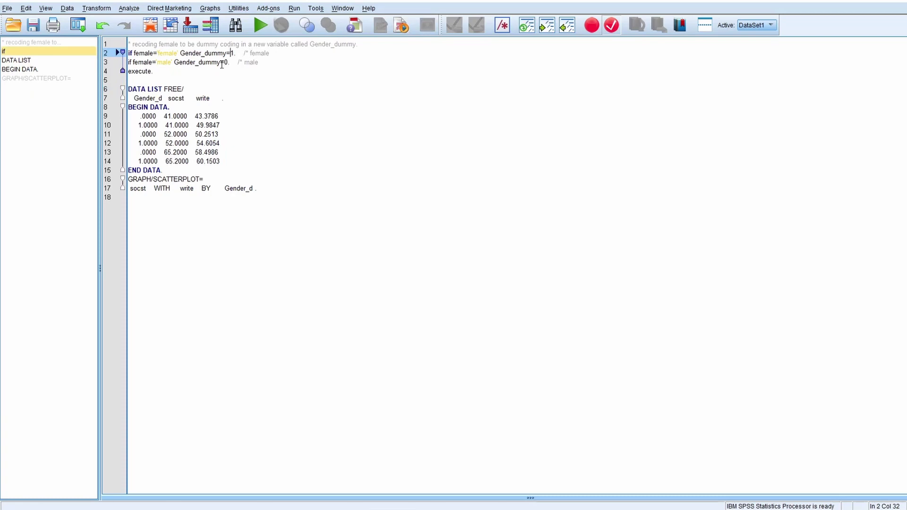
left_click_drag(222, 64, 294, 70)
key("ctrl+r")
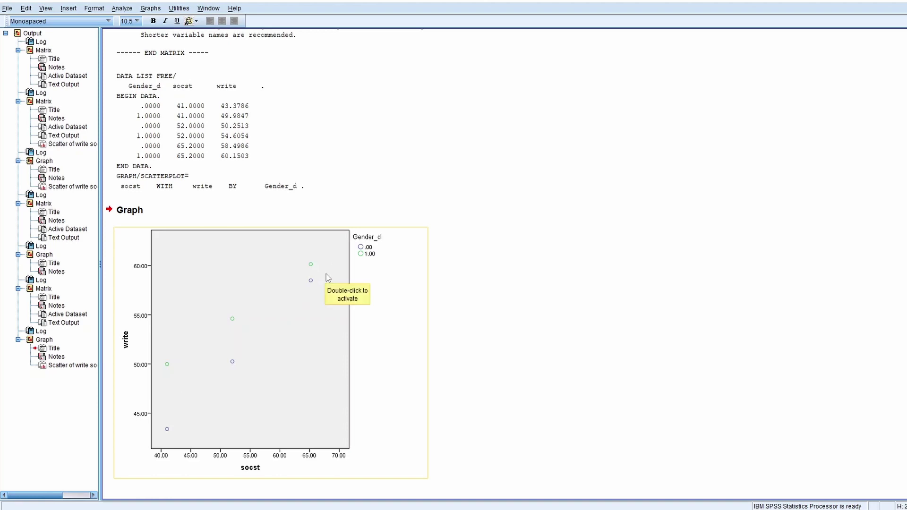
scroll(328, 277, "up", 10)
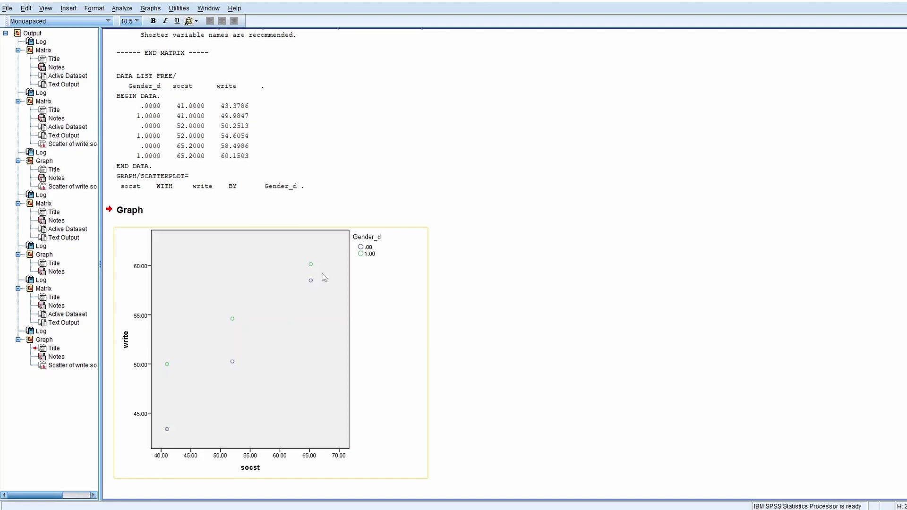
scroll(324, 278, "up", 20)
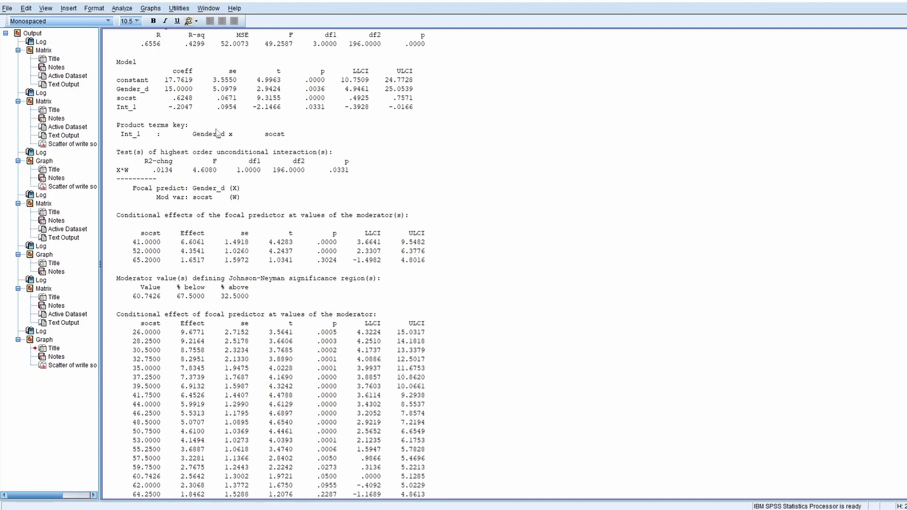
scroll(325, 405, "down", 15)
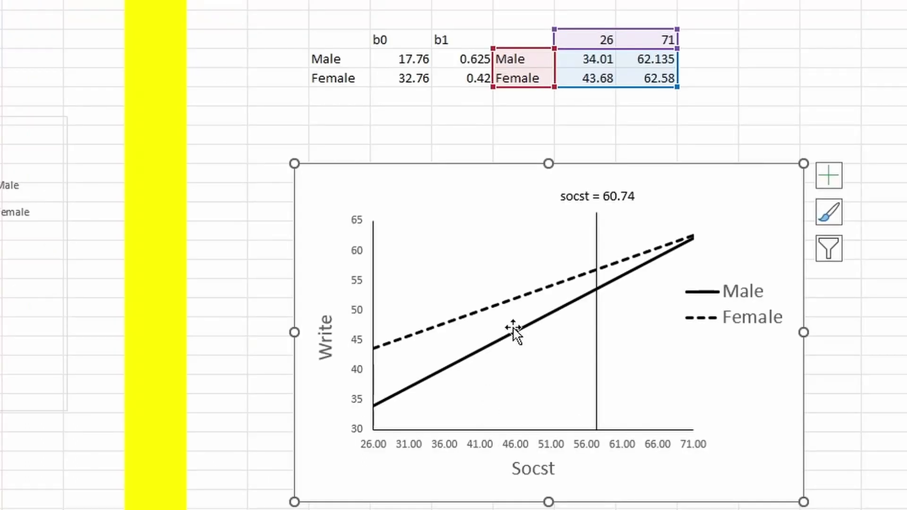
Step: Move the Write vs Socst gender line chart slightly to the right
left_click(487, 162)
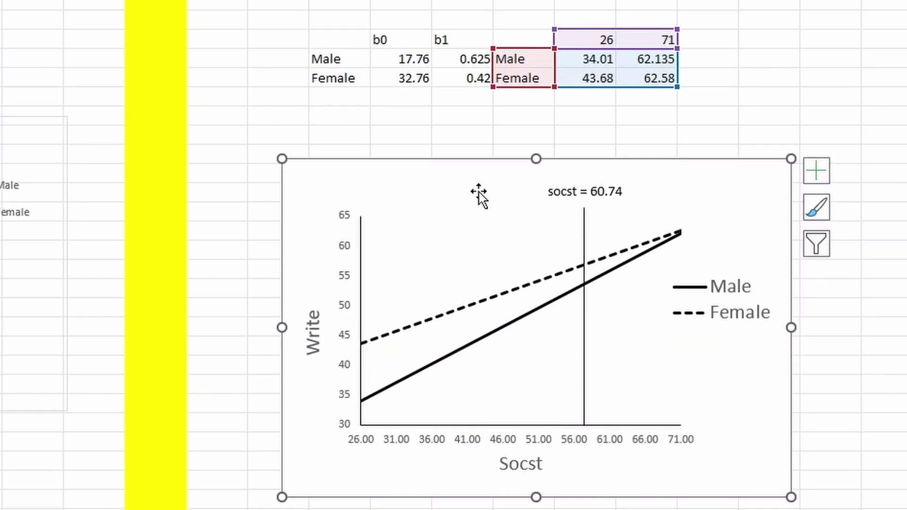
left_click_drag(465, 165, 521, 159)
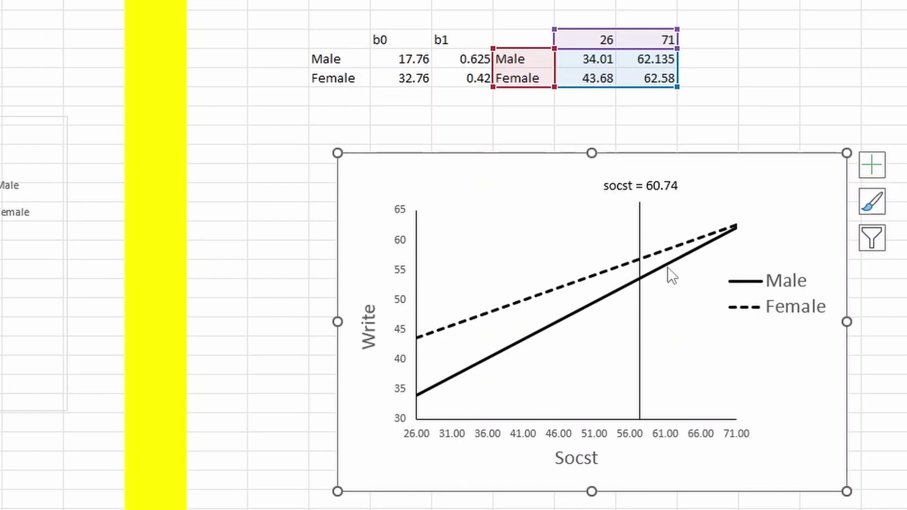
mouse_move(667, 268)
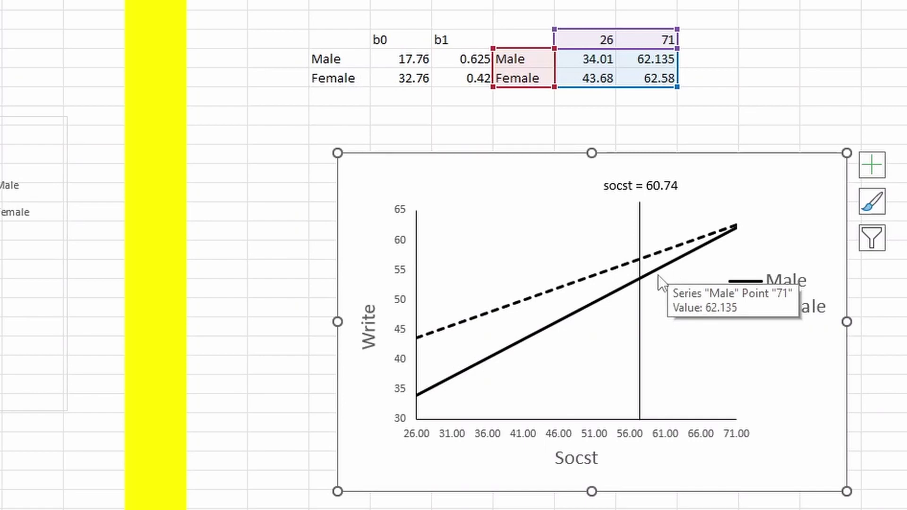